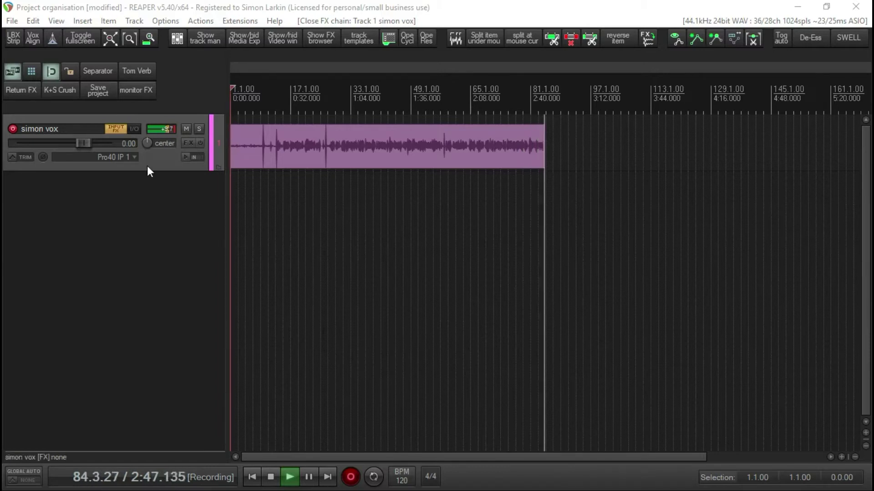
# Step: Open the project's media settings, check the path for saving media files, and close the dialog
pyautogui.click(13, 21)
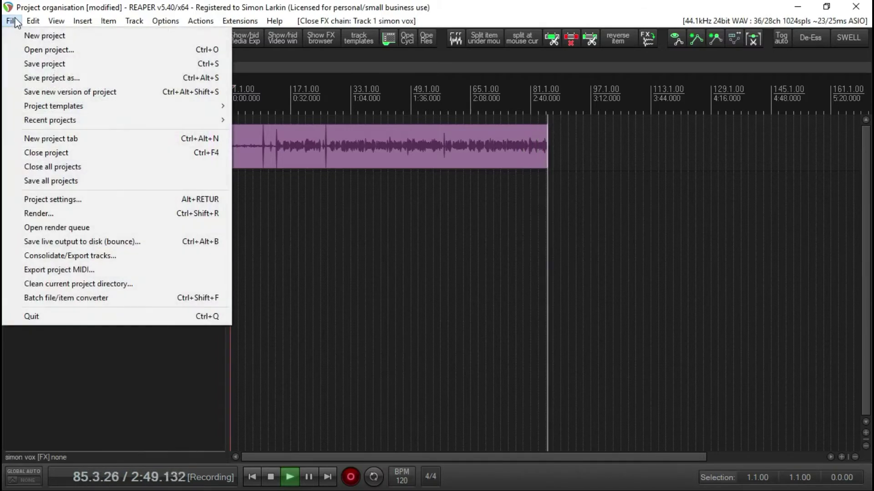
pyautogui.click(73, 200)
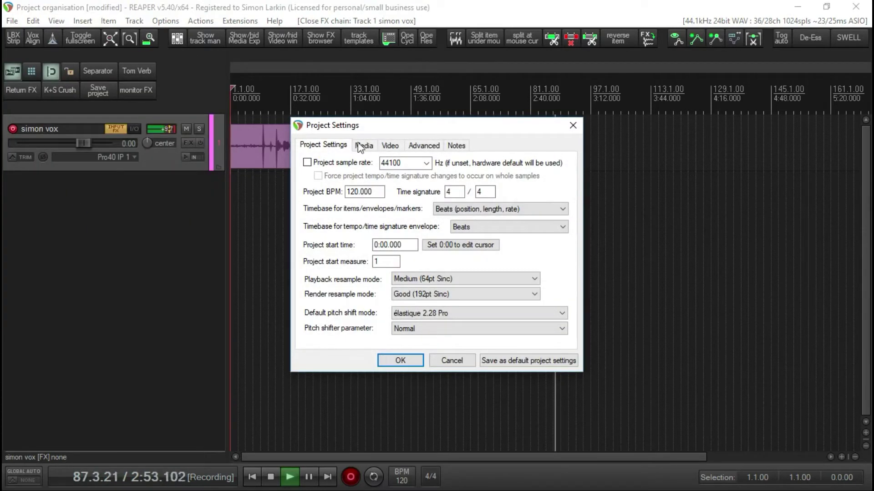
pyautogui.click(370, 147)
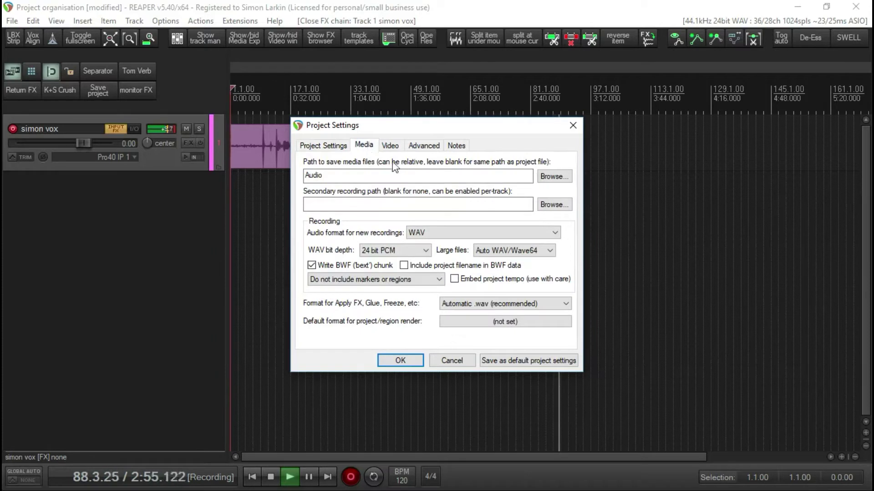
pyautogui.doubleClick(341, 176)
pyautogui.press('Return')
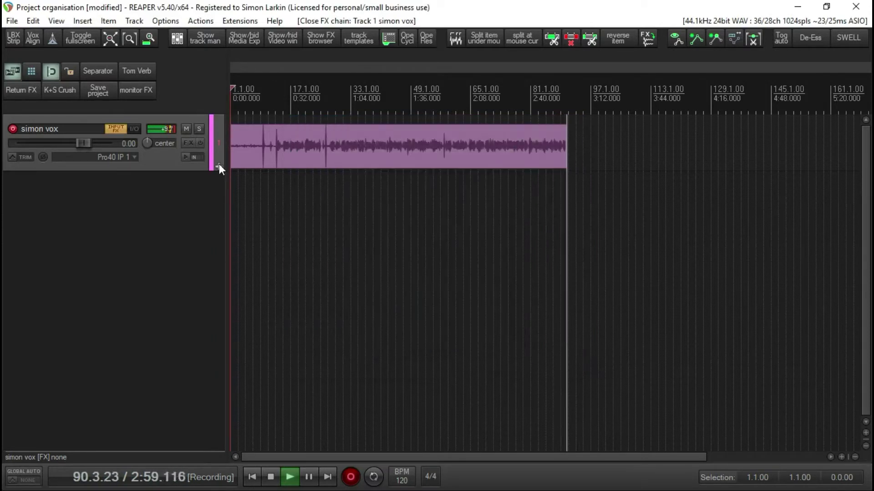
# Step: Clear the project's path for saving media files, set it to Audio, and apply the project settings
pyautogui.click(12, 21)
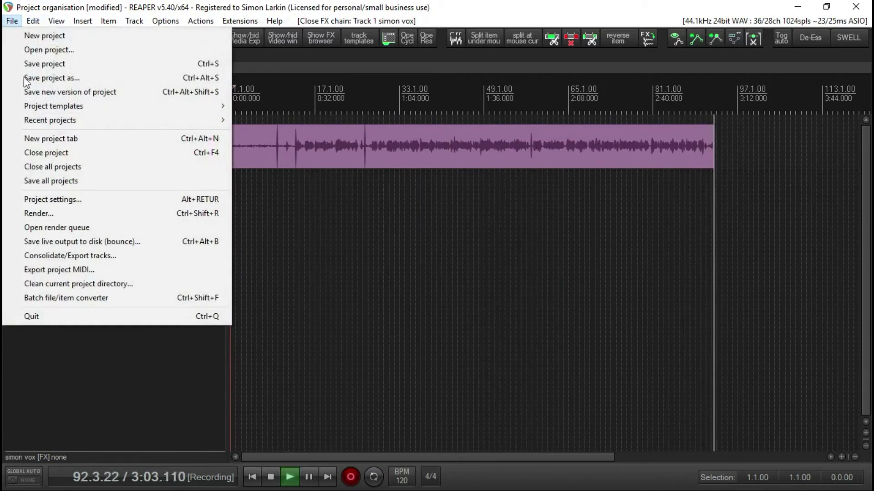
pyautogui.click(49, 199)
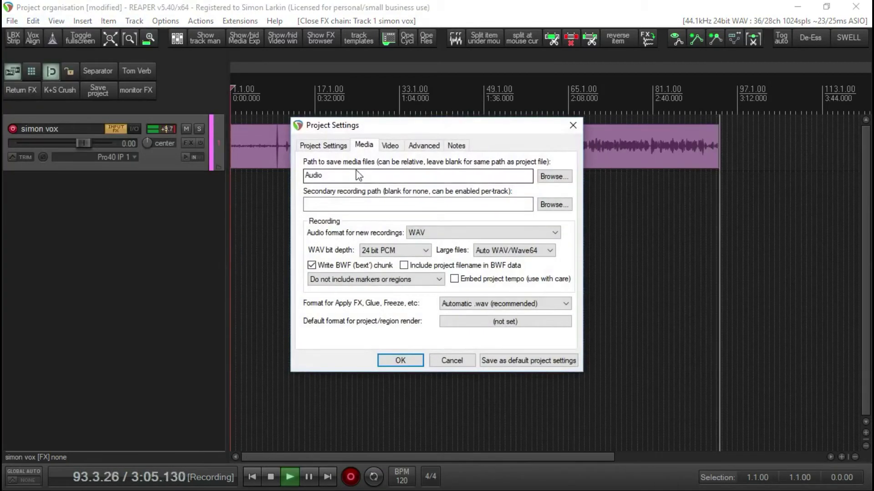
pyautogui.moveTo(328, 175); pyautogui.dragTo(281, 175)
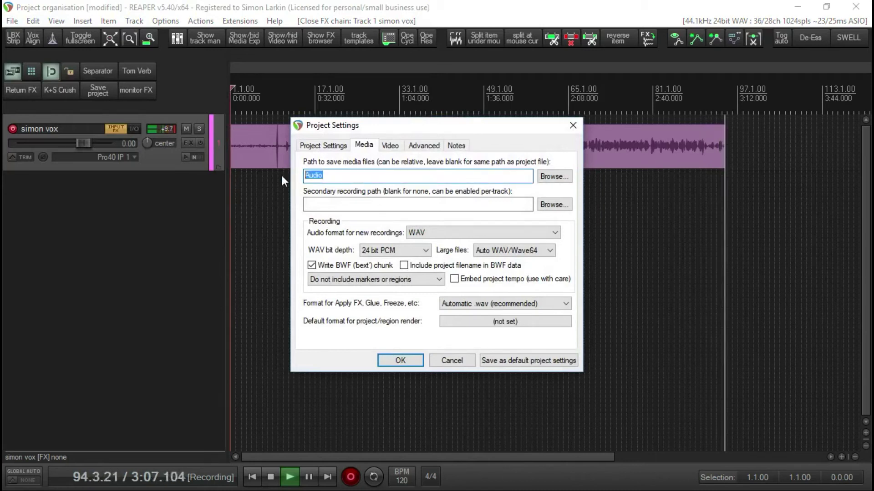
pyautogui.press('BackSpace')
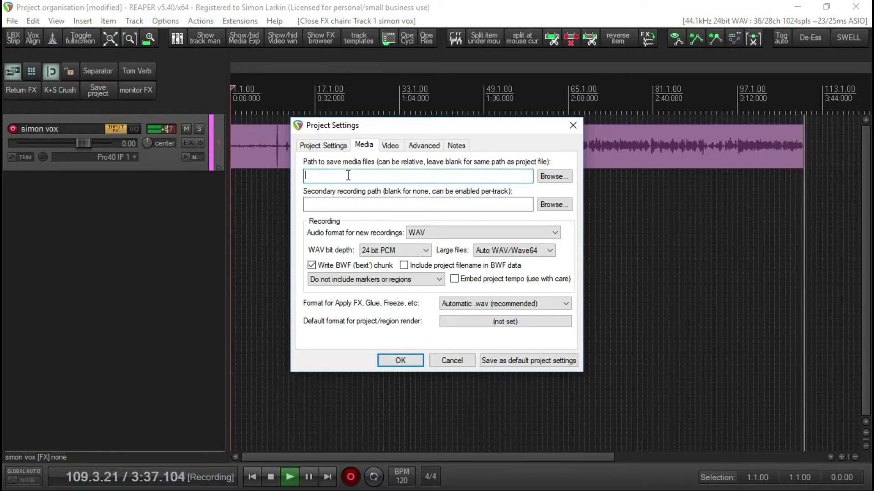
pyautogui.write('A')
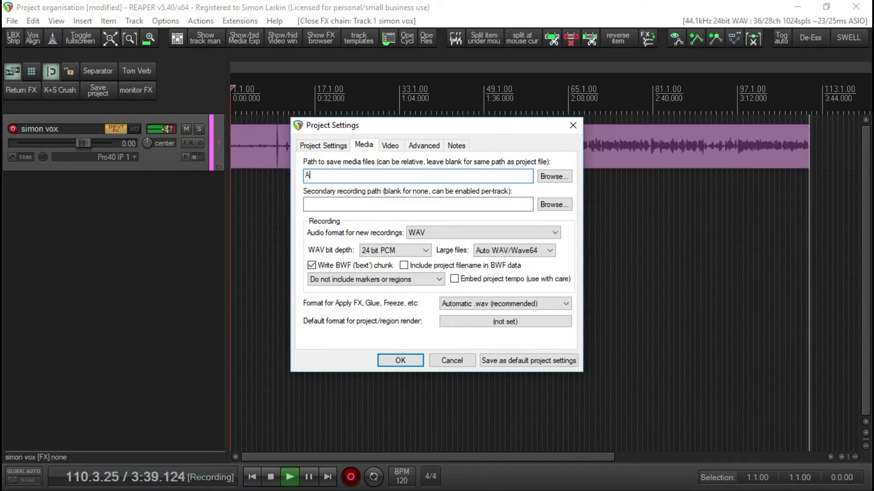
pyautogui.write('udio')
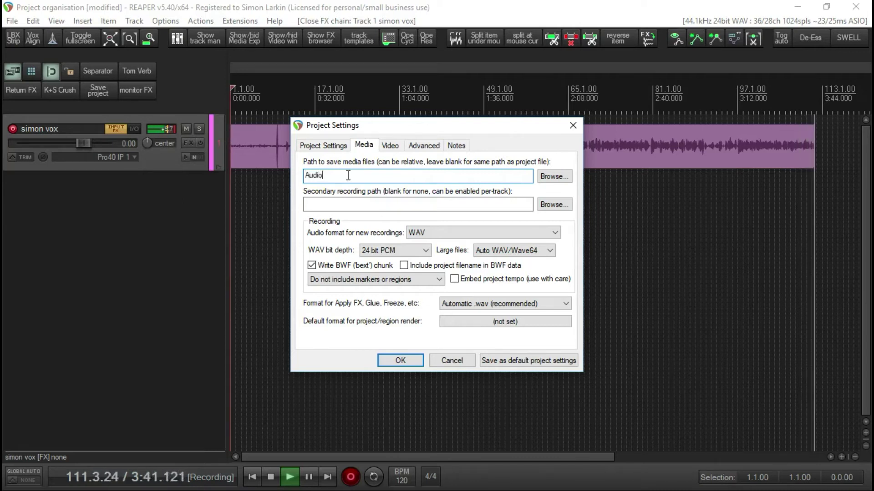
pyautogui.press('Return')
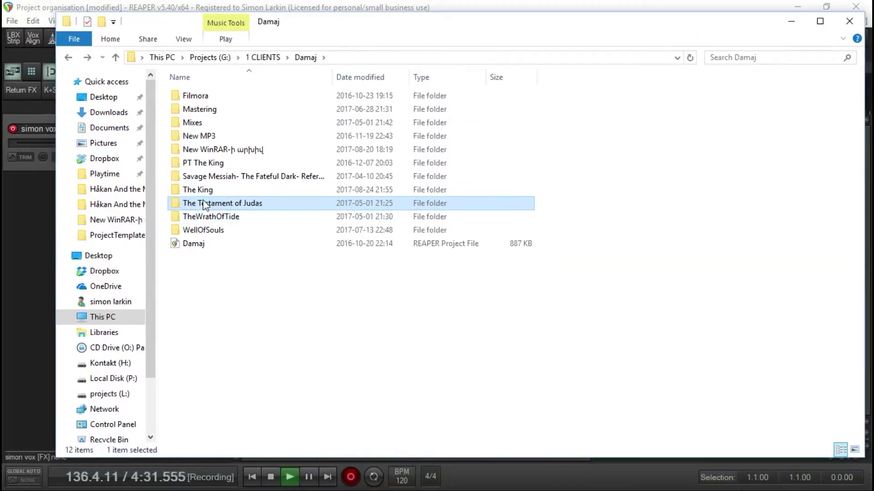
# Step: In File Explorer, open The Testament of Judas folder, widen the Name column, and look through its project and backup files
pyautogui.doubleClick(213, 205)
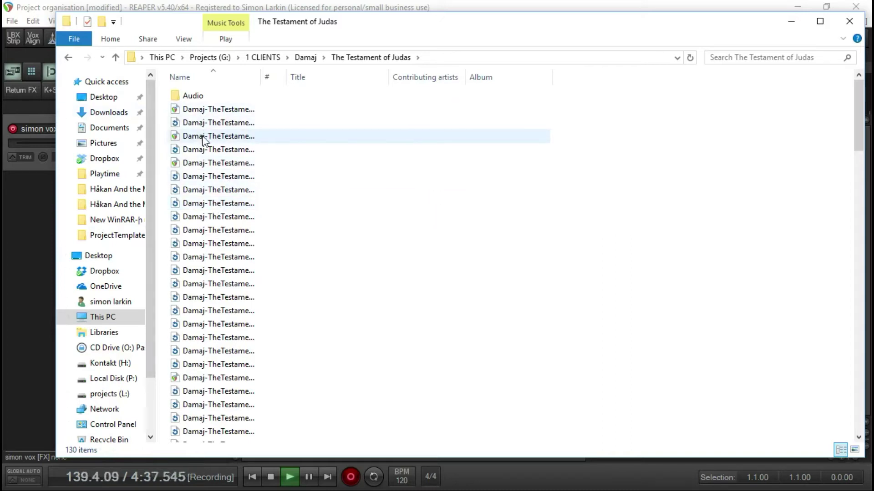
pyautogui.moveTo(261, 76); pyautogui.dragTo(551, 81)
pyautogui.scroll(-7, 305, 261)
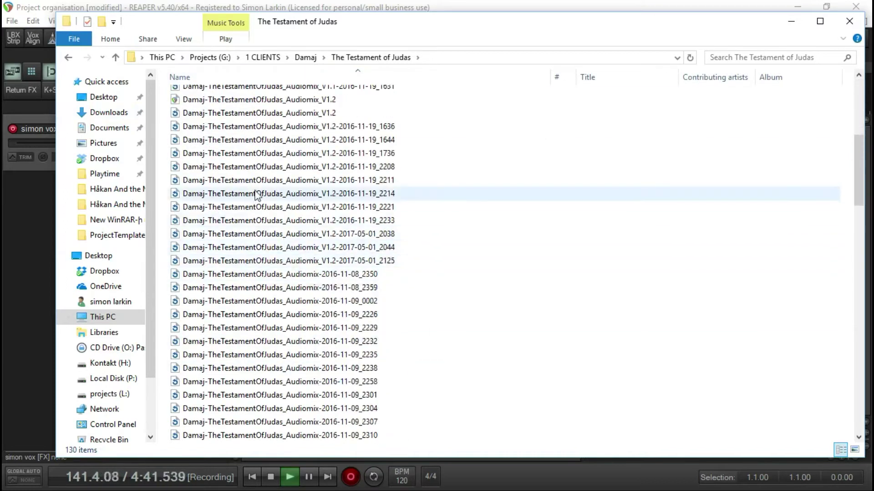
pyautogui.scroll(-9, 296, 248)
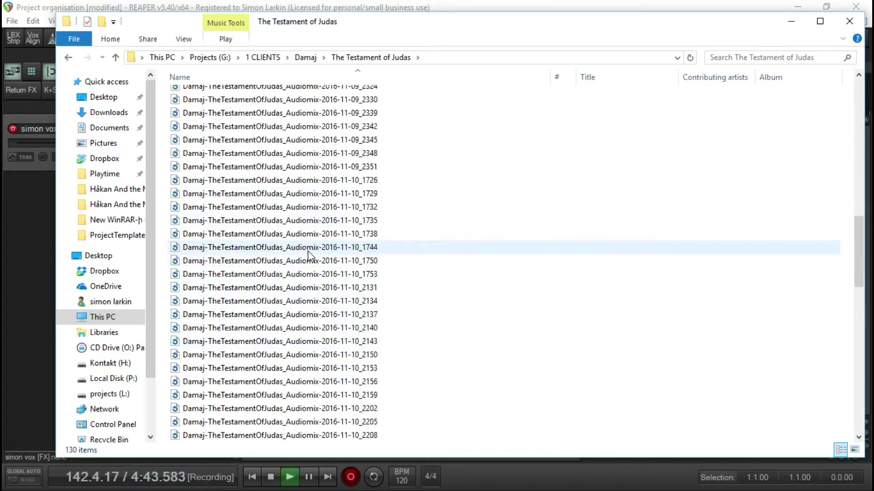
pyautogui.scroll(-18, 308, 255)
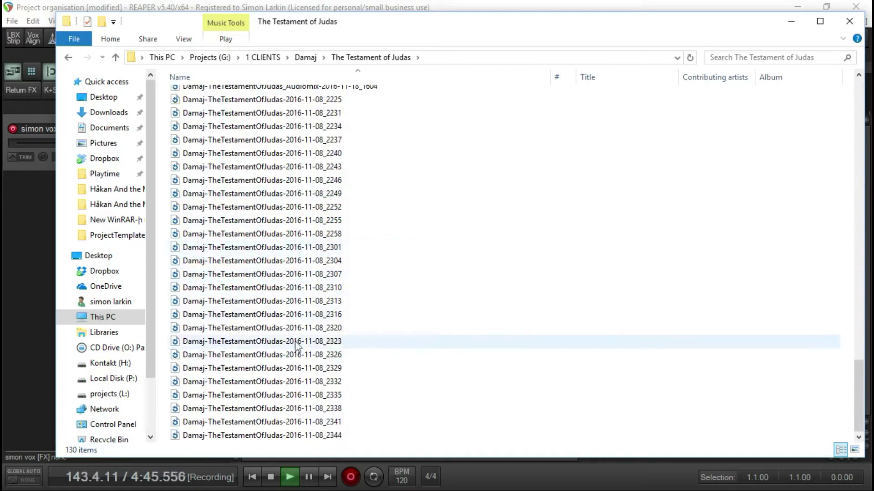
pyautogui.scroll(20, 269, 223)
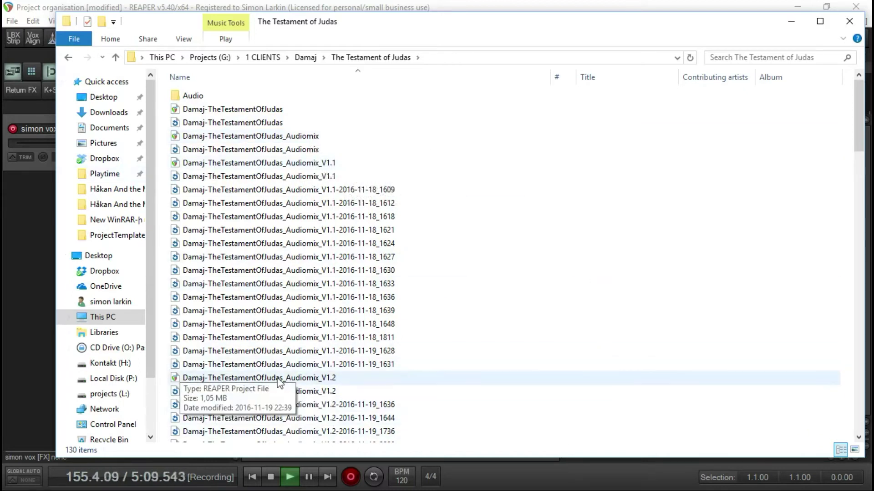
pyautogui.scroll(-11, 462, 364)
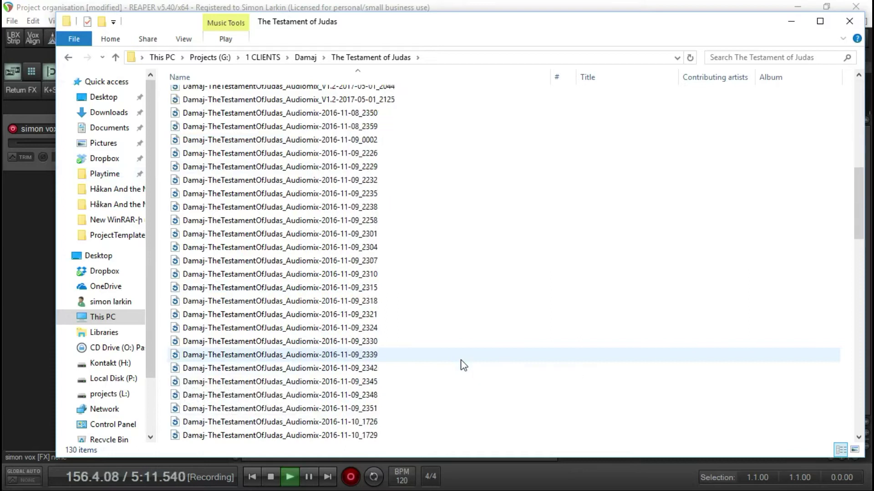
pyautogui.scroll(-20, 463, 365)
pyautogui.scroll(14, 464, 366)
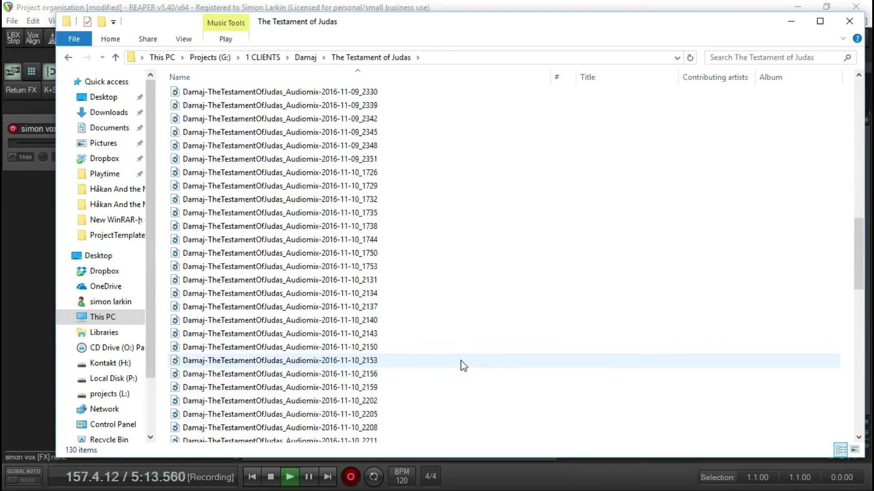
pyautogui.scroll(16, 463, 365)
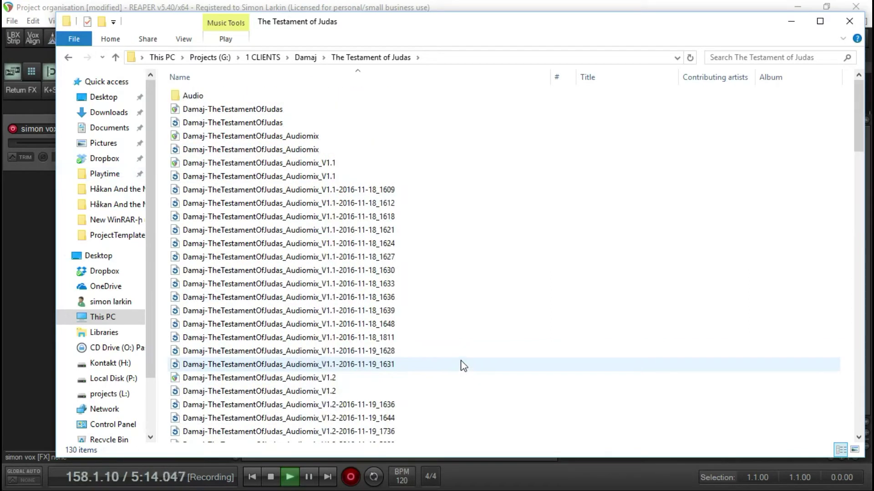
# Step: Open the Audio subfolder with a wider Name column, examine its recordings, and go back through the parent folder to REAPER
pyautogui.doubleClick(198, 96)
pyautogui.scroll(-3, 350, 136)
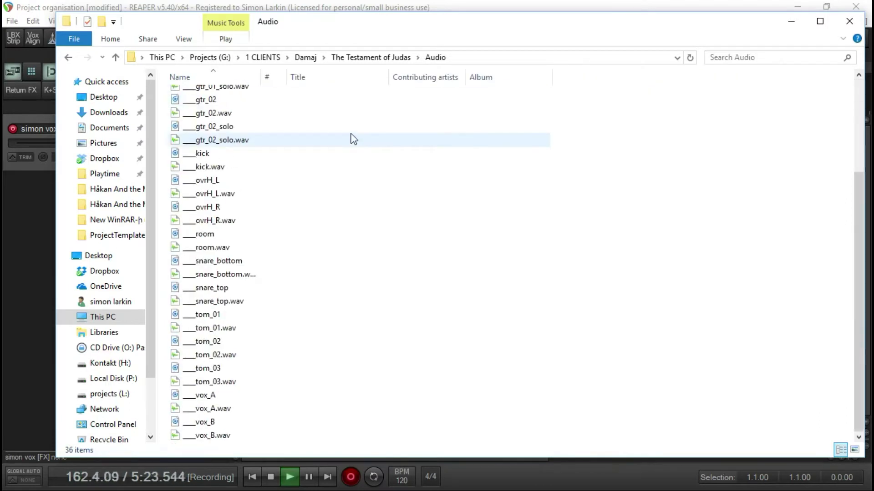
pyautogui.moveTo(261, 77); pyautogui.dragTo(806, 123)
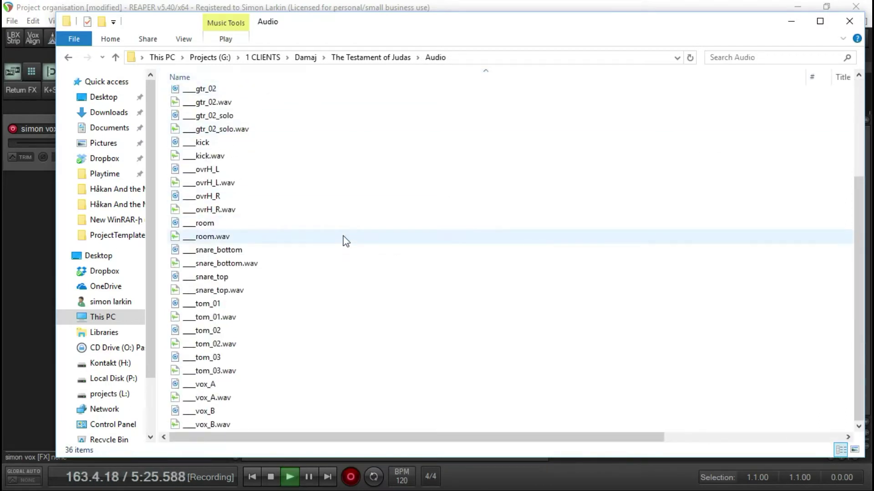
pyautogui.scroll(4, 346, 242)
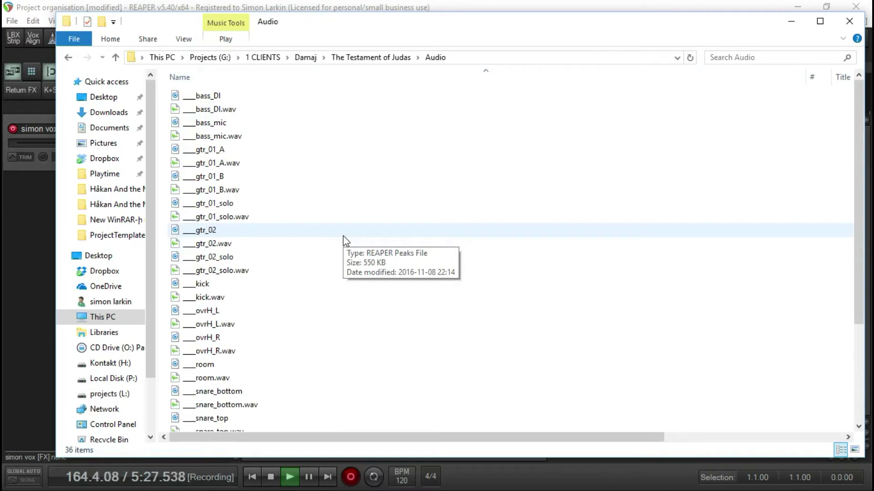
pyautogui.scroll(-4, 346, 241)
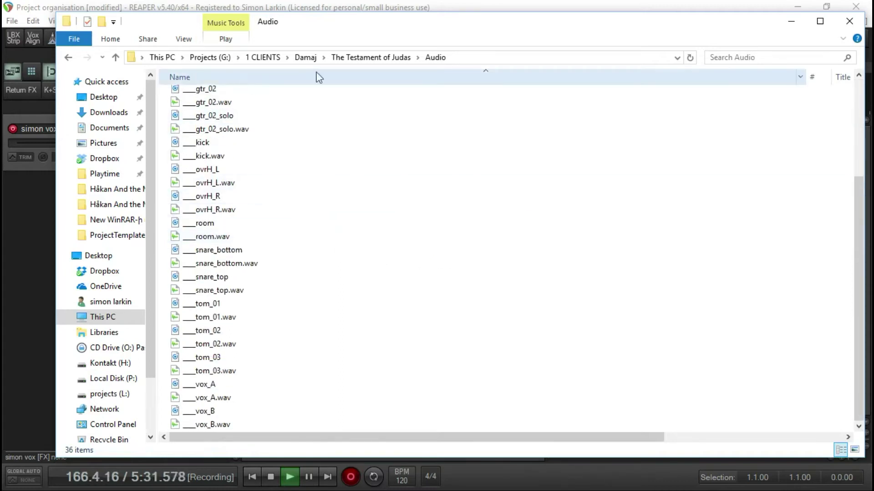
pyautogui.click(366, 58)
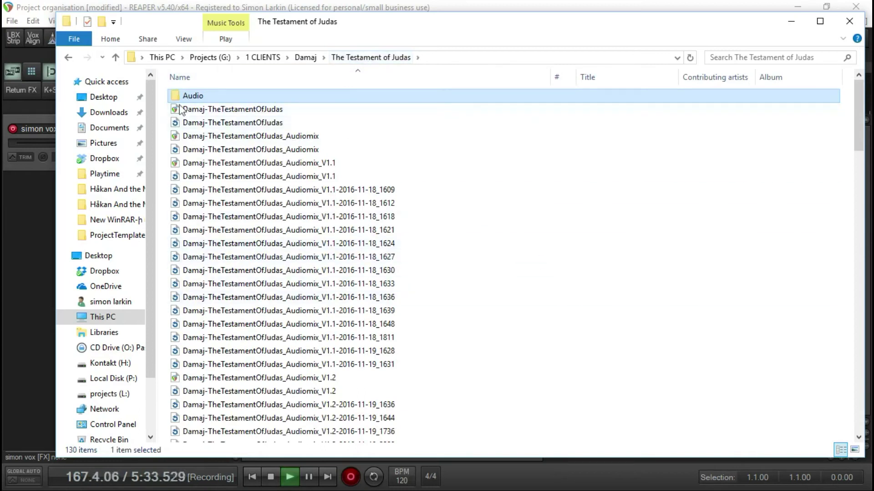
pyautogui.moveTo(190, 96)
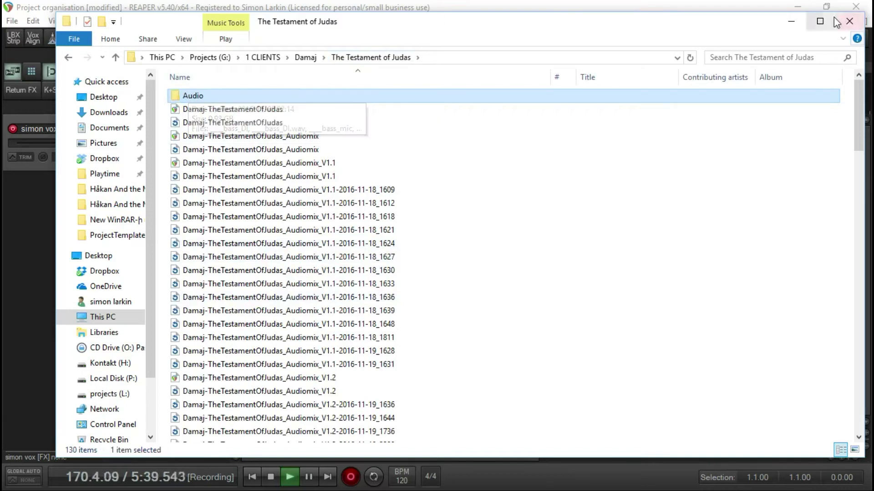
pyautogui.hotkey('alt', 'Tab')
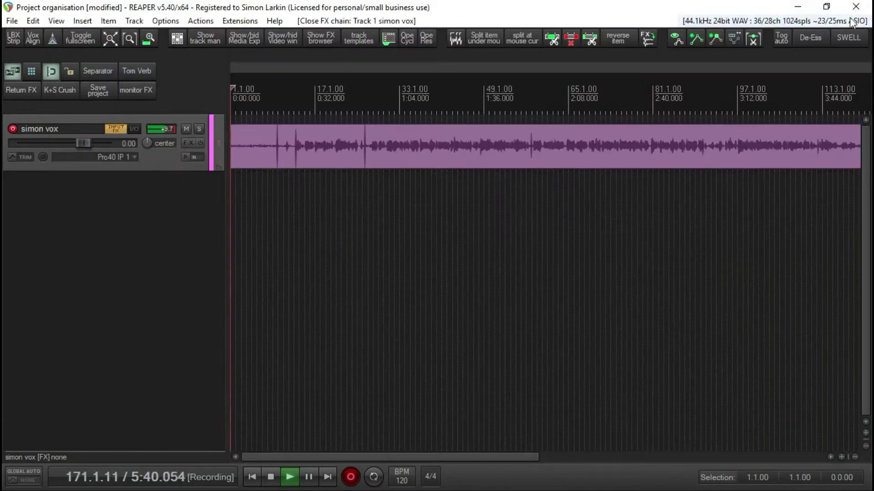
# Step: Start saving the Project organisation project with Save project as
pyautogui.click(12, 23)
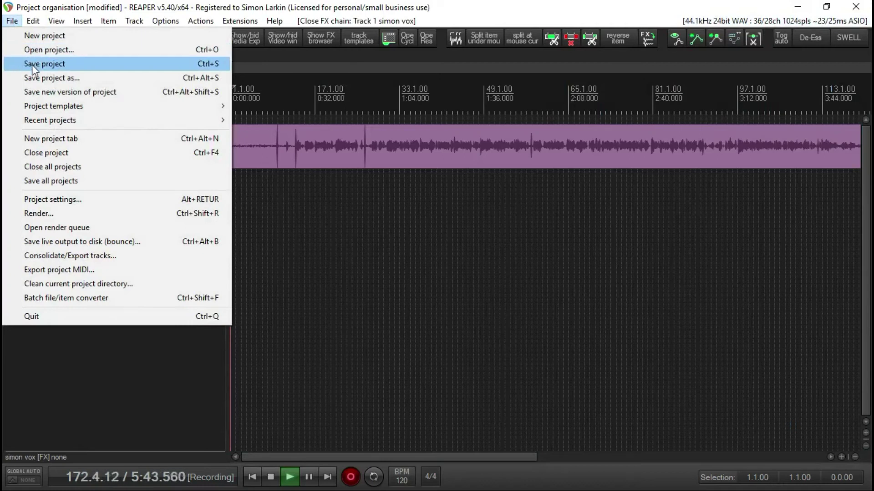
pyautogui.click(37, 77)
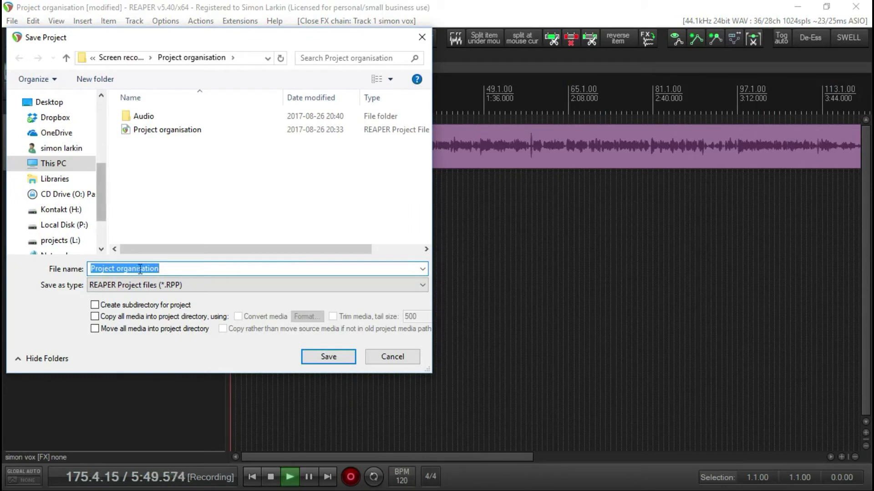
# Step: Try the save options for creating a project subdirectory and copying or moving all media into the project directory, leaving them all off
pyautogui.click(95, 305)
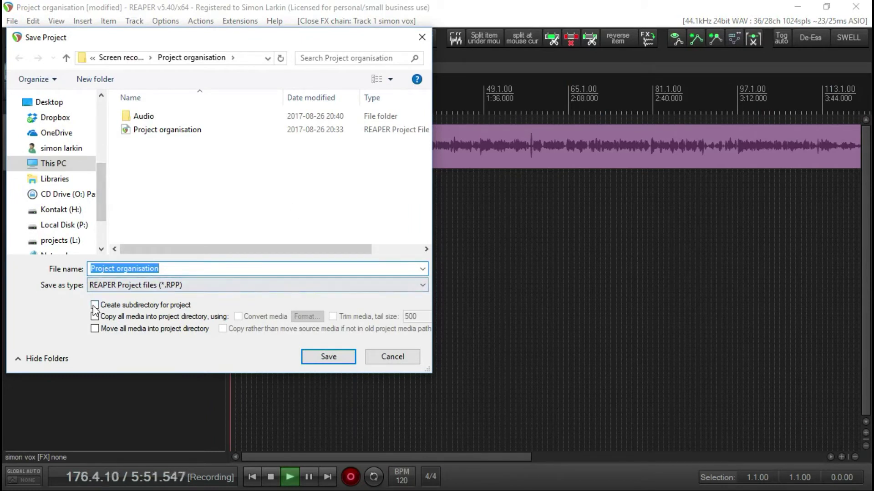
pyautogui.click(94, 328)
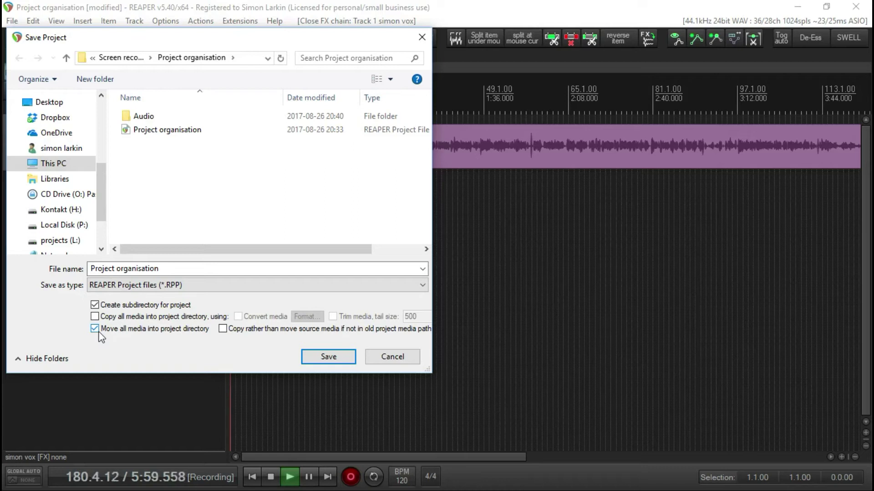
pyautogui.click(96, 328)
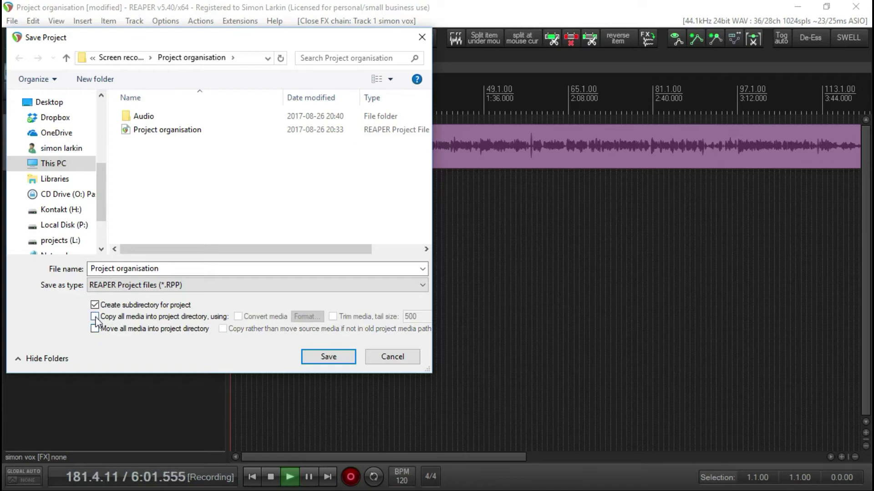
pyautogui.click(95, 317)
pyautogui.click(94, 317)
pyautogui.click(95, 329)
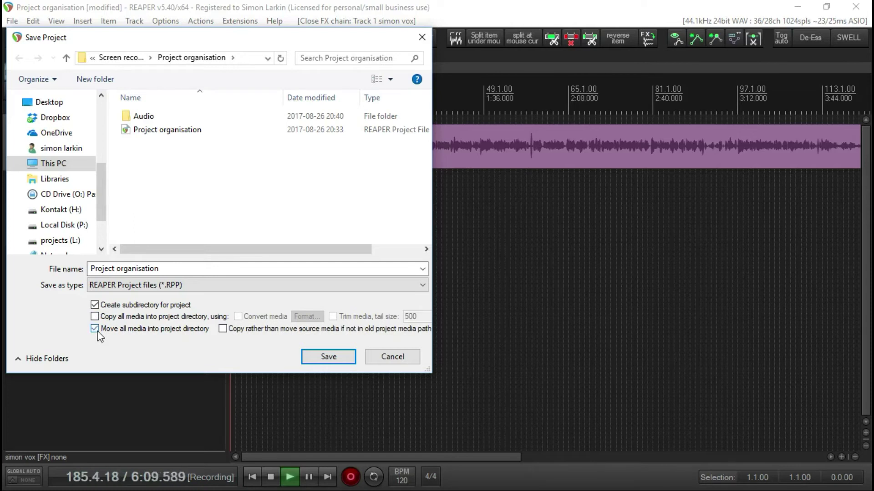
pyautogui.click(95, 318)
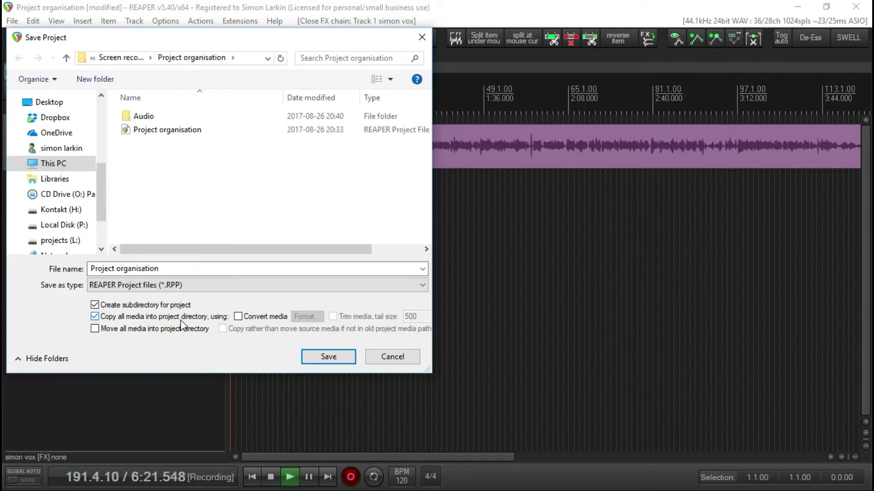
pyautogui.click(94, 317)
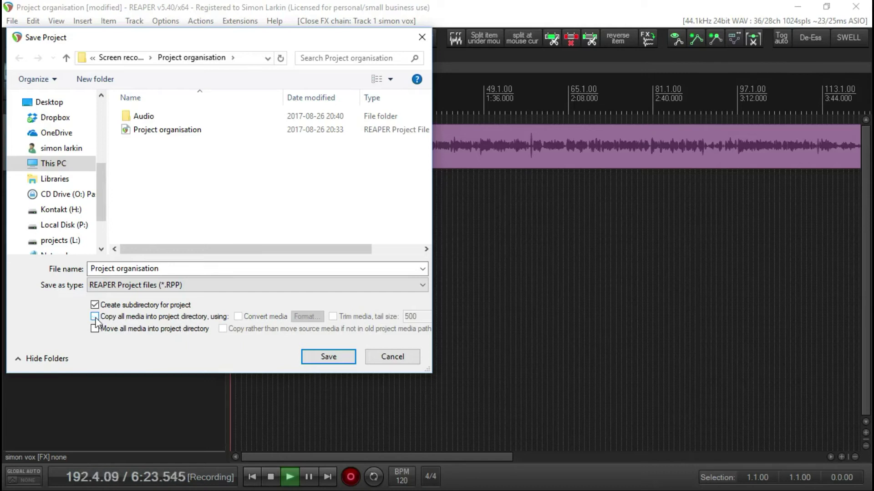
pyautogui.click(95, 304)
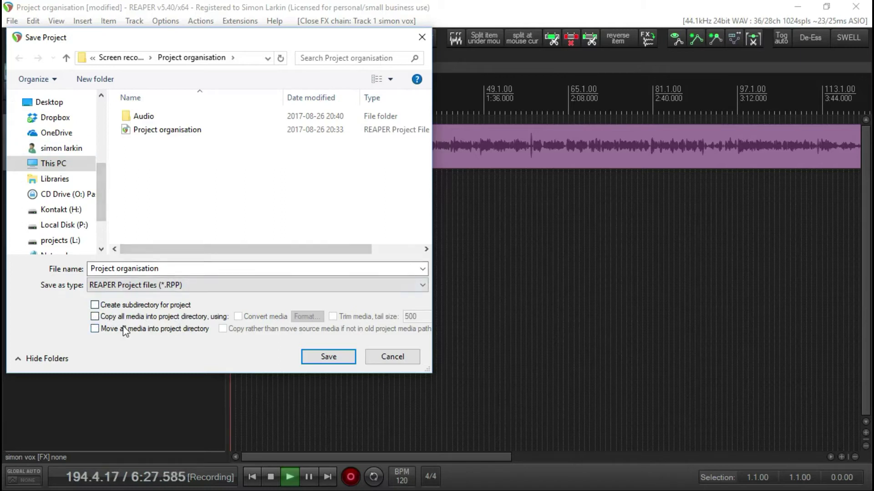
# Step: Leave the Save Project dialog without applying it and save the Project organisation project under its existing name
pyautogui.click(394, 358)
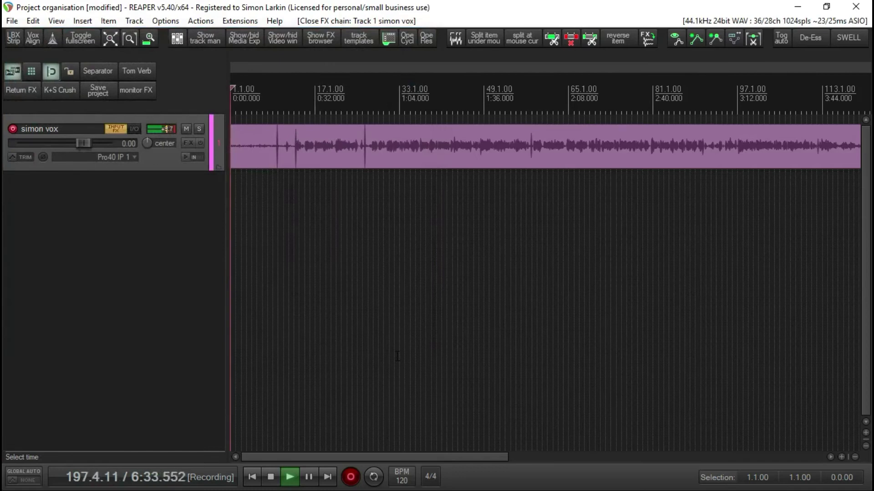
pyautogui.click(105, 92)
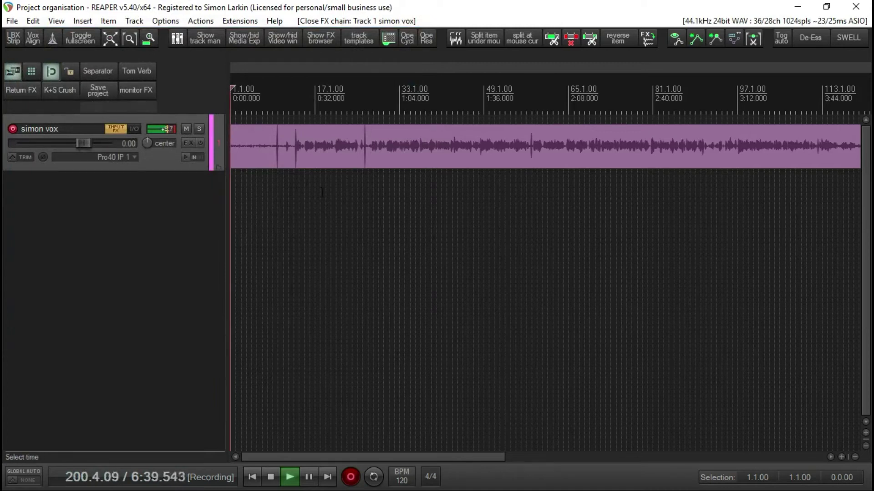
pyautogui.scroll(-3, 371, 225)
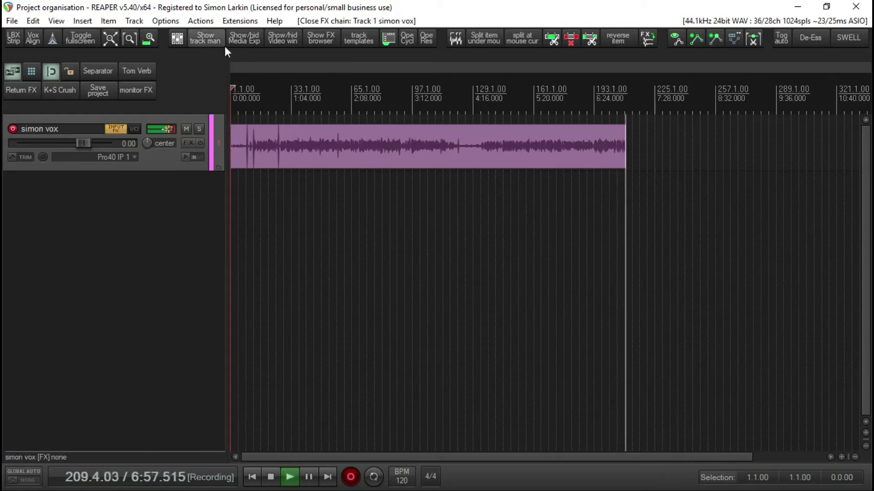
# Step: Open the Paths page of REAPER's Preferences, examine the default recording path for unsaved projects, and close without changes
pyautogui.click(167, 20)
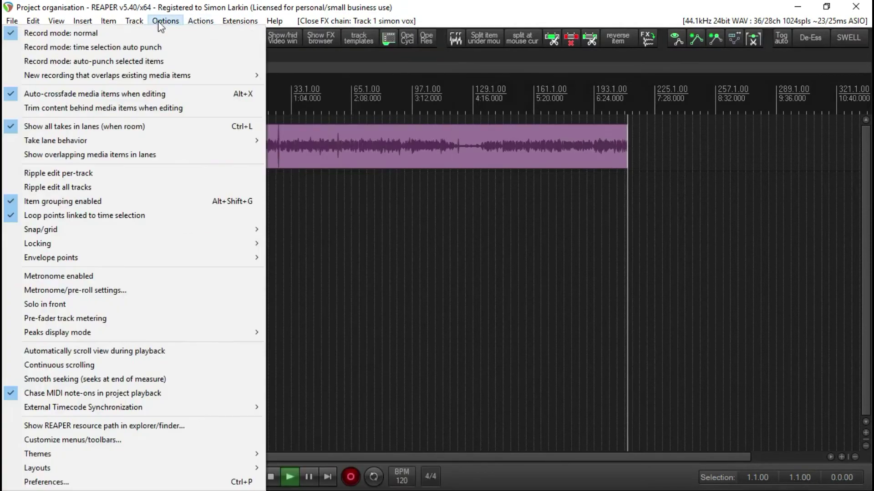
pyautogui.click(164, 483)
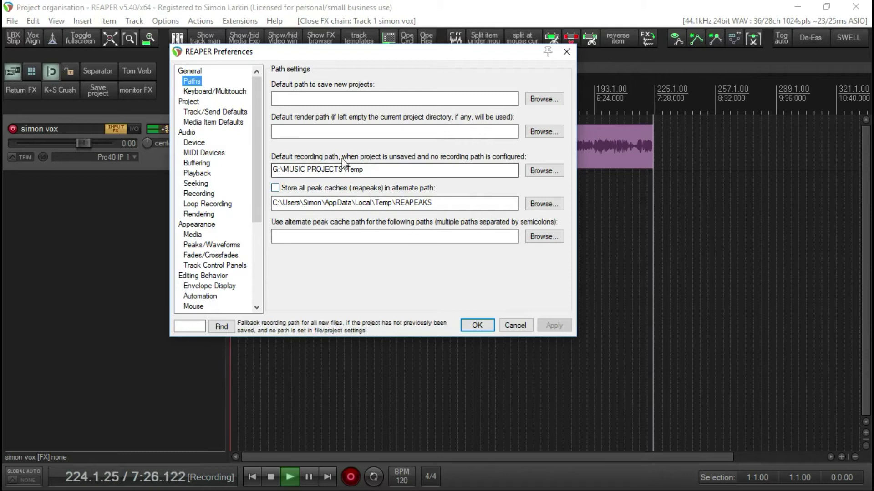
pyautogui.click(405, 173)
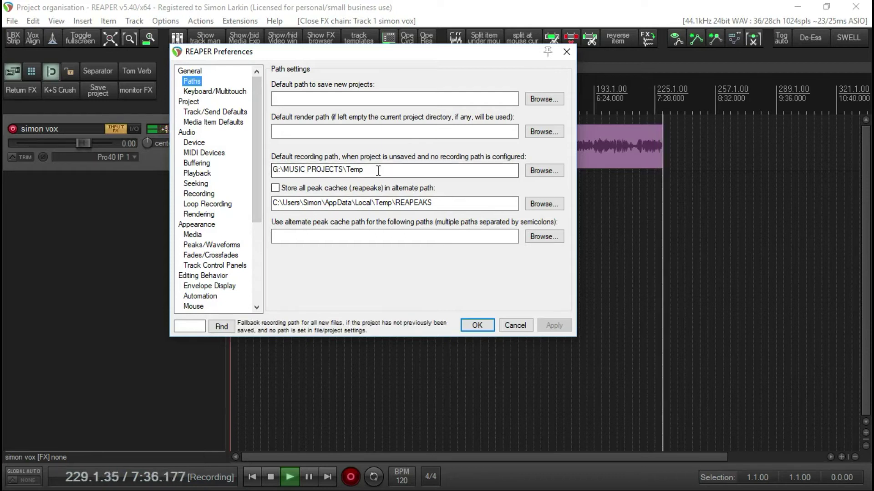
pyautogui.click(567, 51)
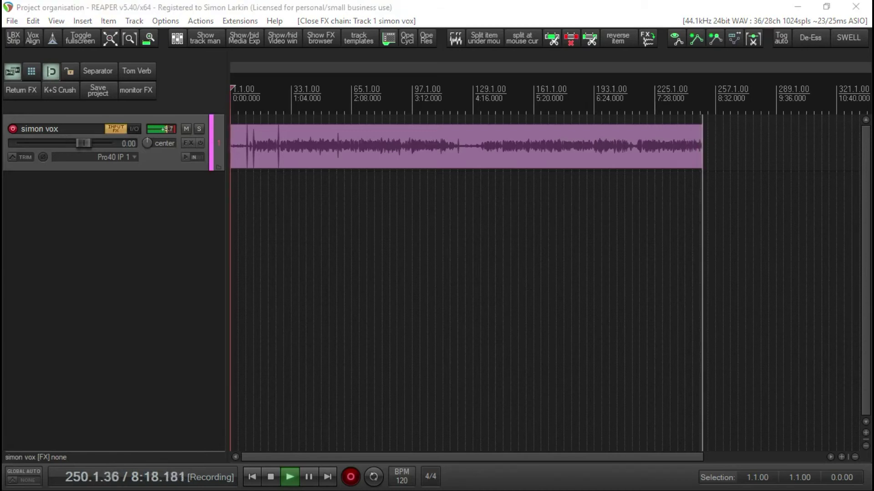
# Step: Switch to File Explorer and look through the long list of numbered WAV recordings and peak files in the open folder
pyautogui.press('super+e')
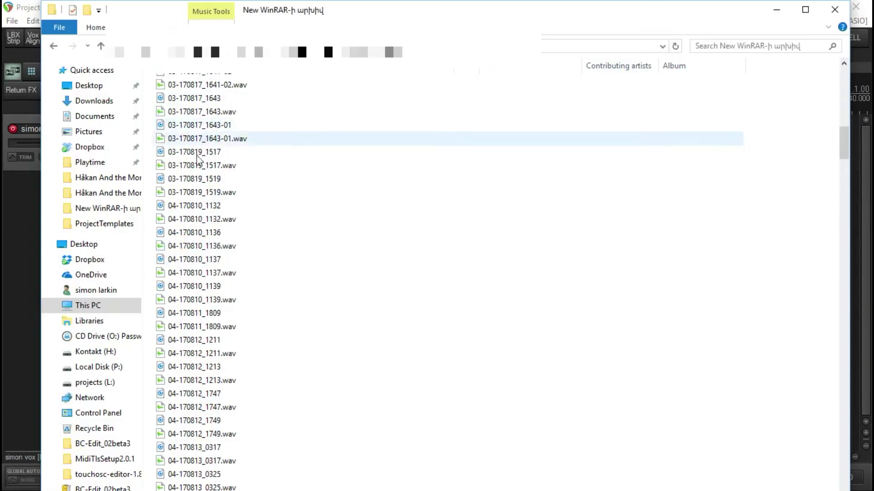
pyautogui.scroll(-18, 195, 325)
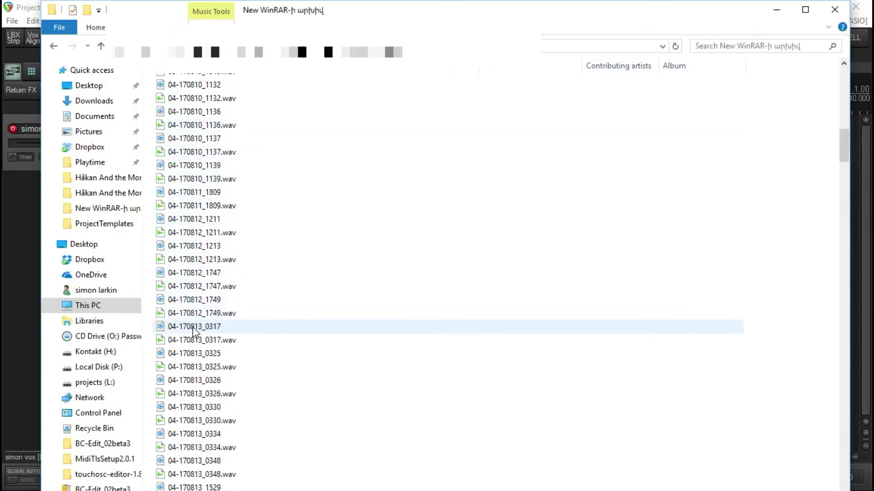
pyautogui.scroll(-18, 196, 328)
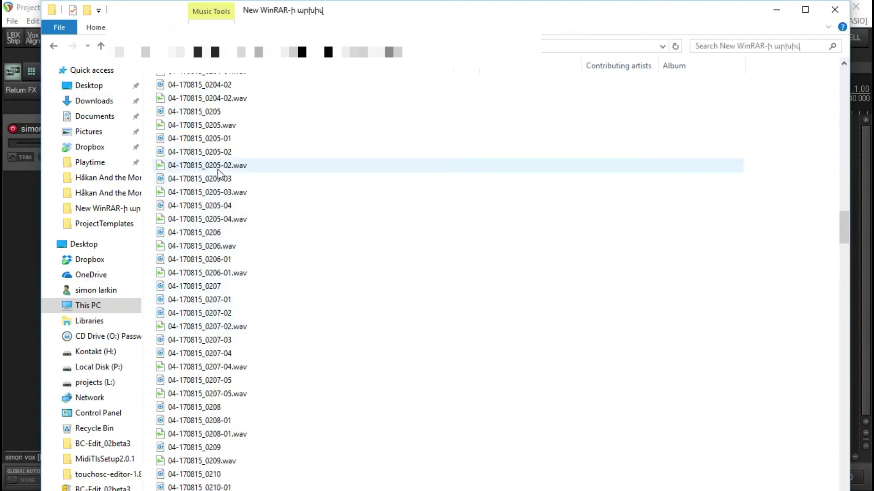
pyautogui.scroll(-15, 218, 172)
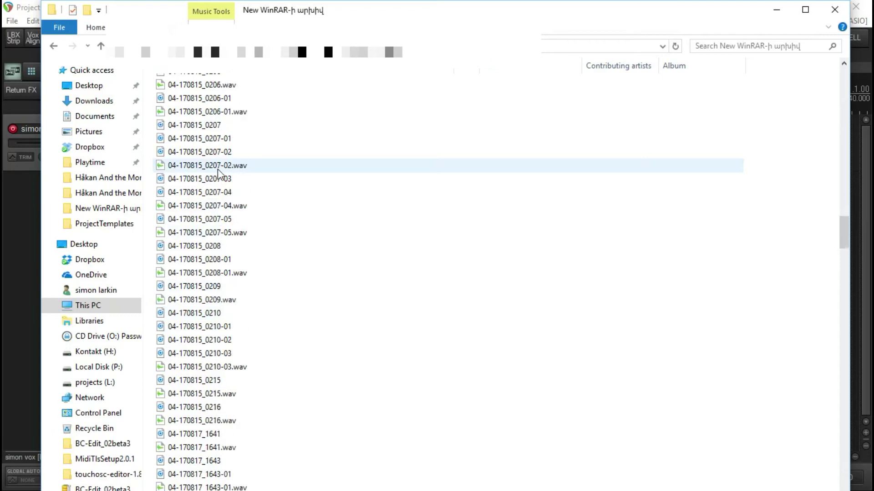
pyautogui.scroll(-15, 218, 172)
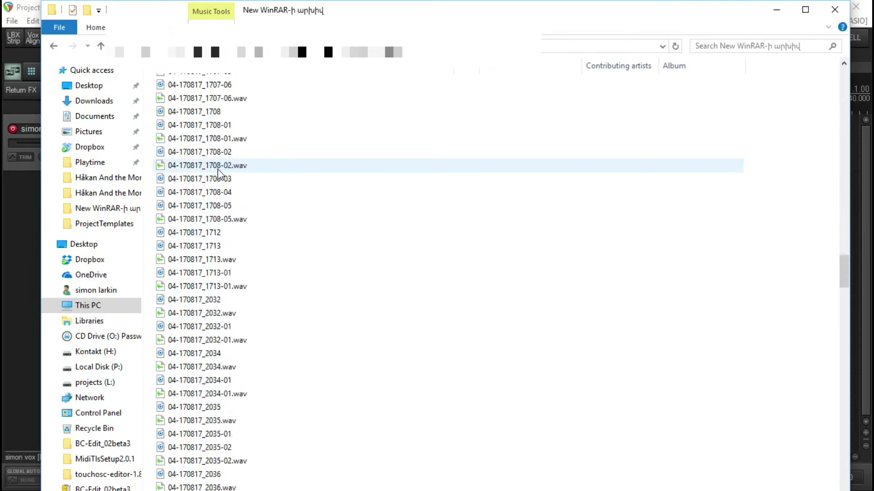
pyautogui.scroll(-15, 218, 172)
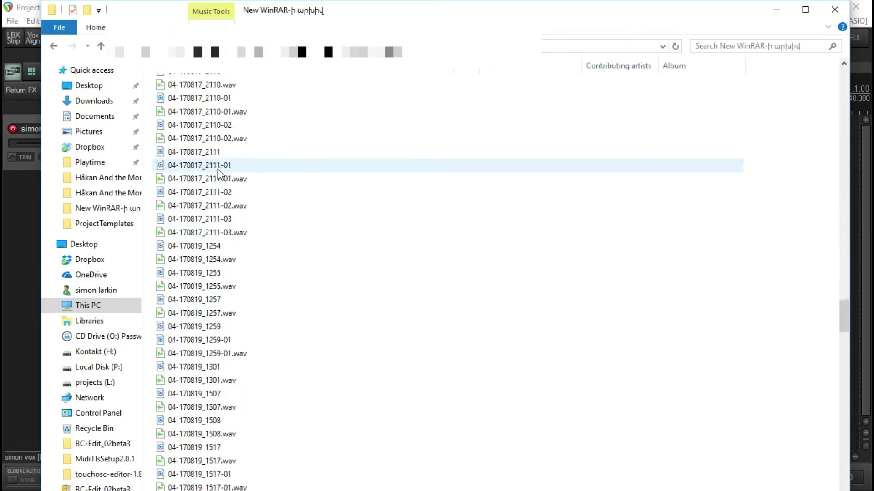
pyautogui.scroll(-15, 218, 172)
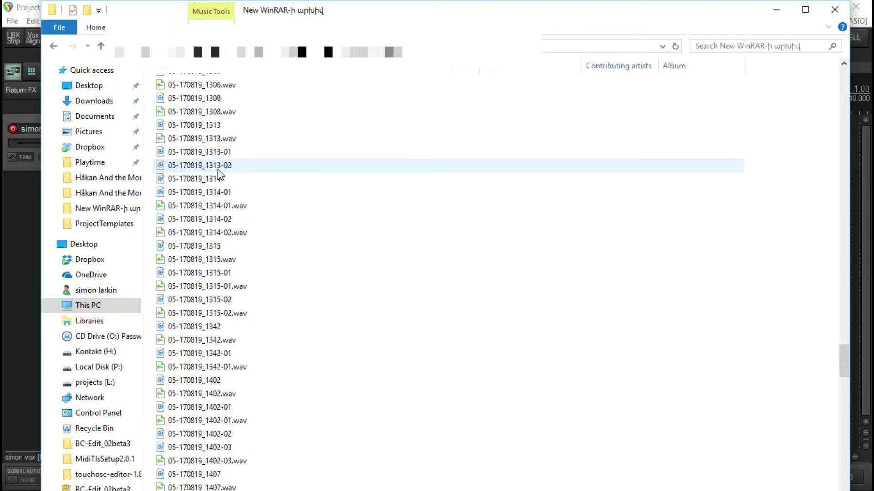
pyautogui.scroll(-9, 218, 172)
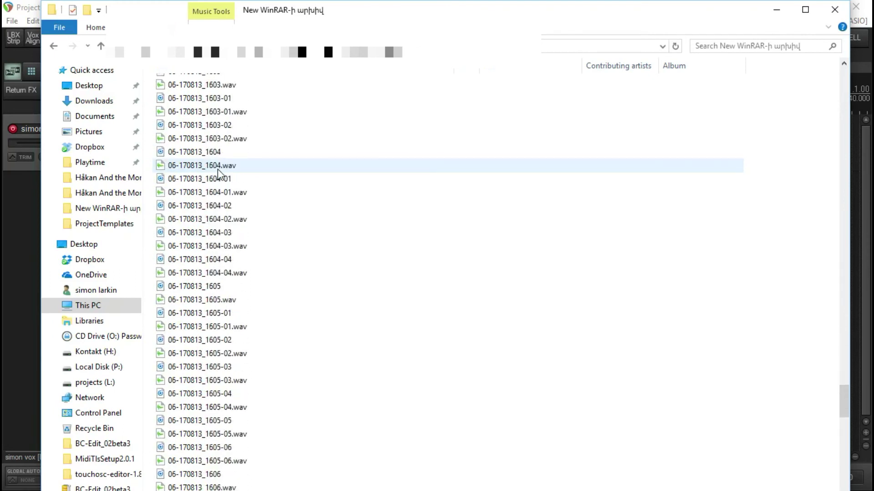
pyautogui.scroll(-13, 218, 172)
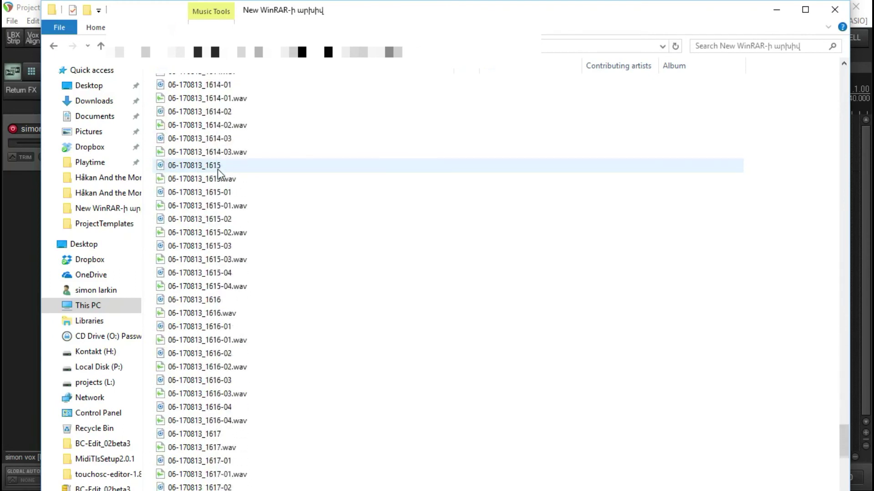
pyautogui.scroll(-20, 218, 172)
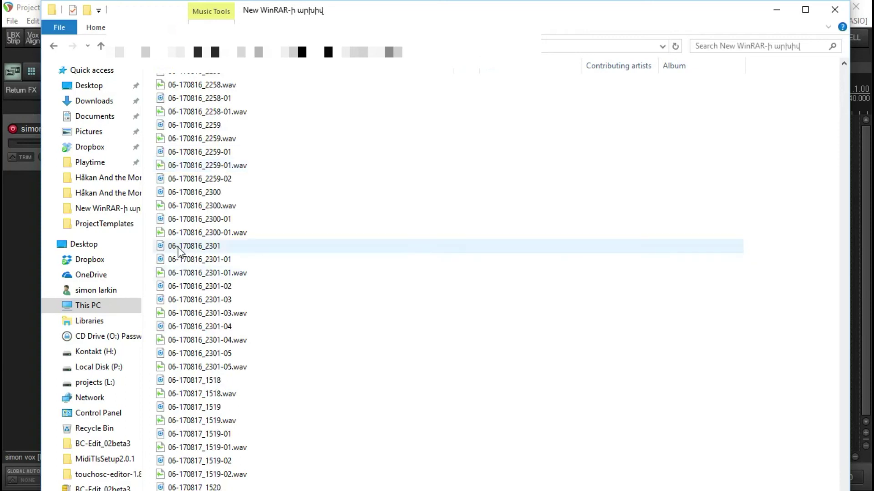
pyautogui.scroll(-20, 272, 253)
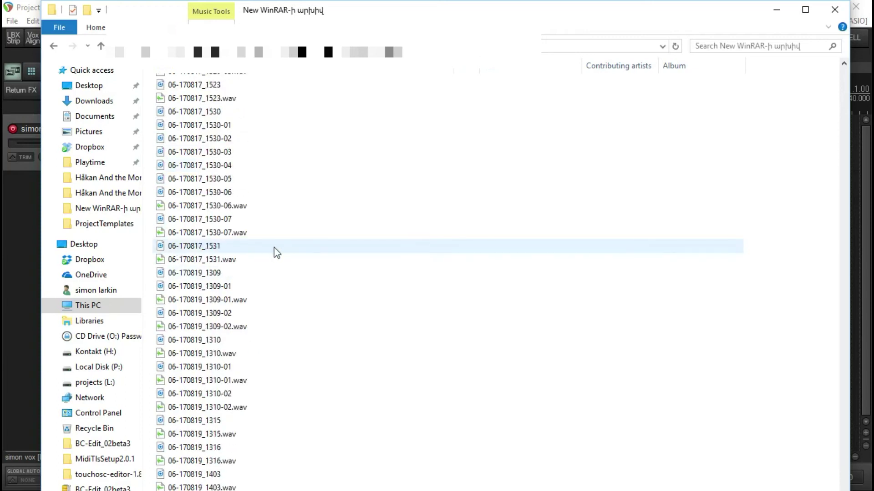
pyautogui.scroll(-8, 277, 253)
pyautogui.scroll(-9, 276, 253)
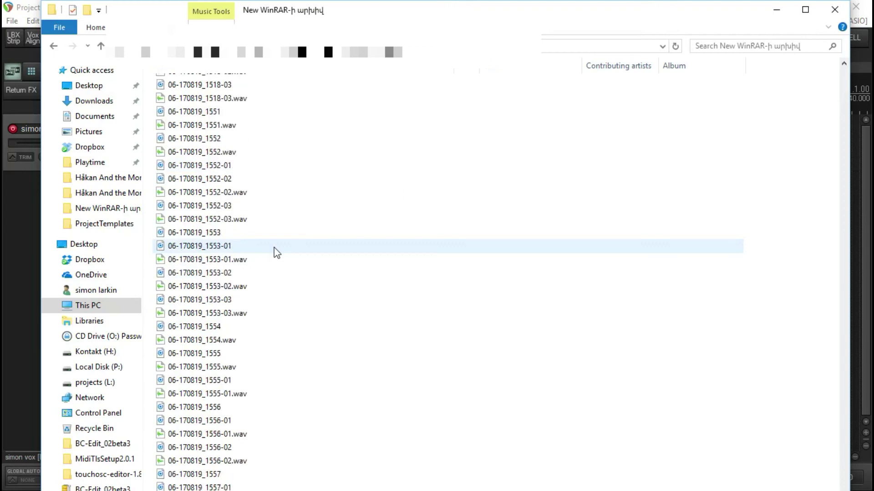
pyautogui.scroll(-13, 277, 253)
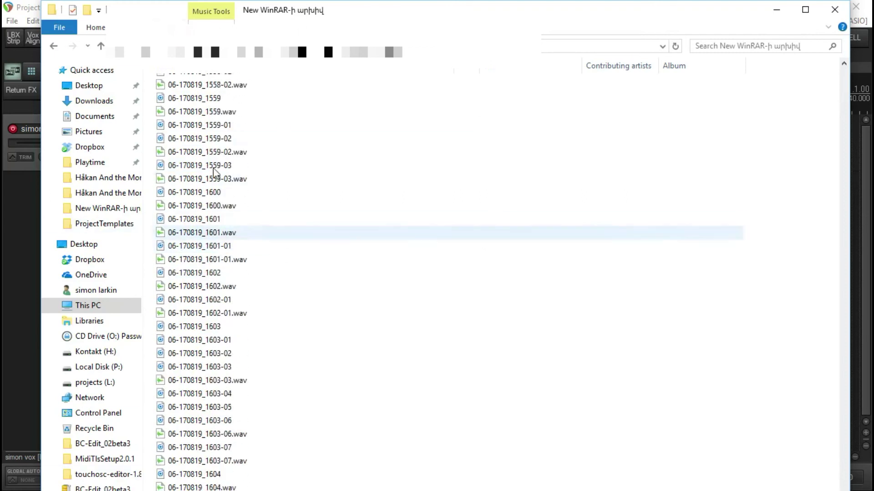
# Step: Select the files from 06-170819_1559-01 to 06-170819_1603-06 to examine them, and close the folder window to return to REAPER
pyautogui.moveTo(312, 124); pyautogui.dragTo(202, 418)
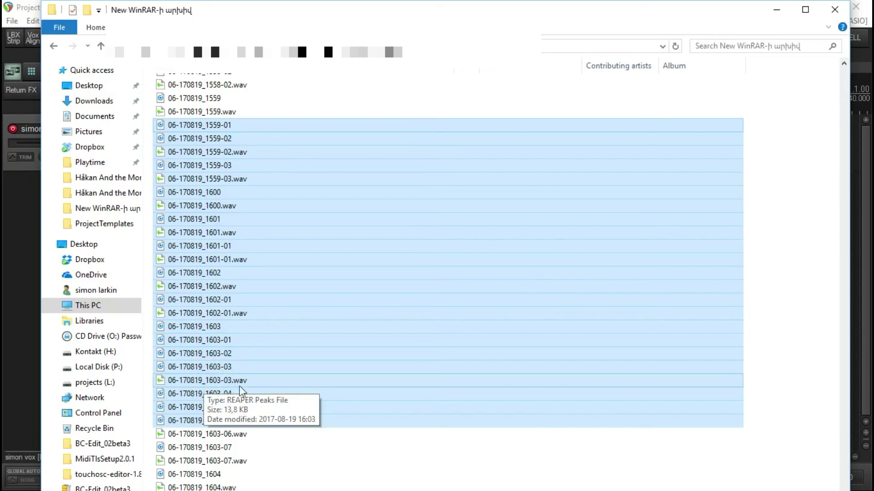
pyautogui.click(834, 10)
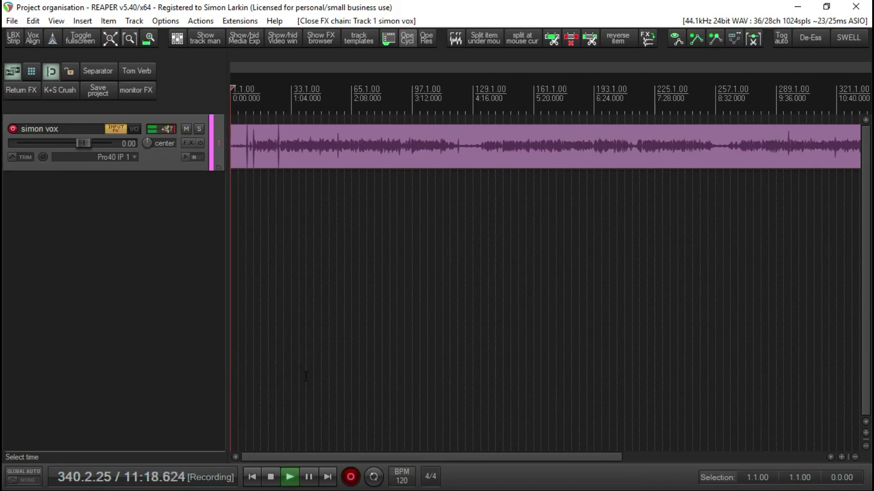
pyautogui.scroll(-3, 306, 377)
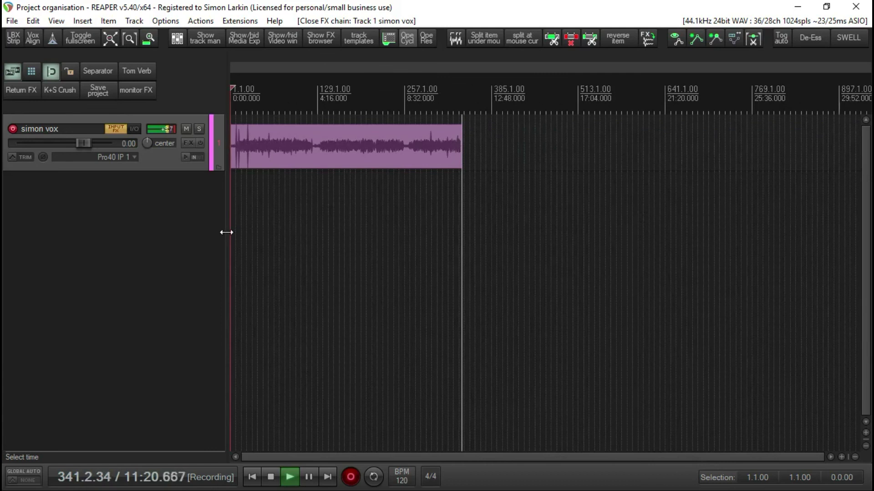